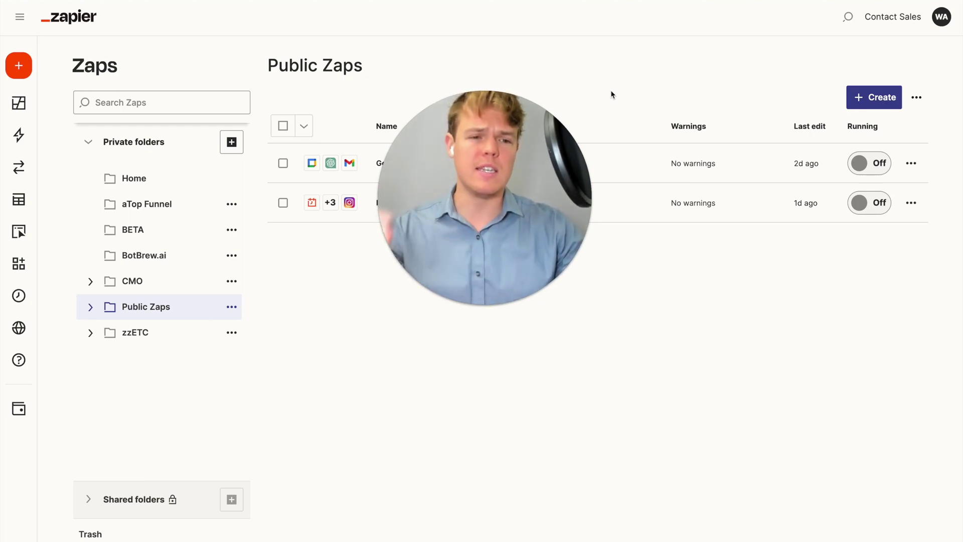
# - Start a new Zap from the Create menu
pyautogui.moveTo(552, 176); pyautogui.dragTo(631, 155)
pyautogui.click(877, 102)
pyautogui.click(824, 132)
pyautogui.moveTo(642, 167); pyautogui.dragTo(192, 405)
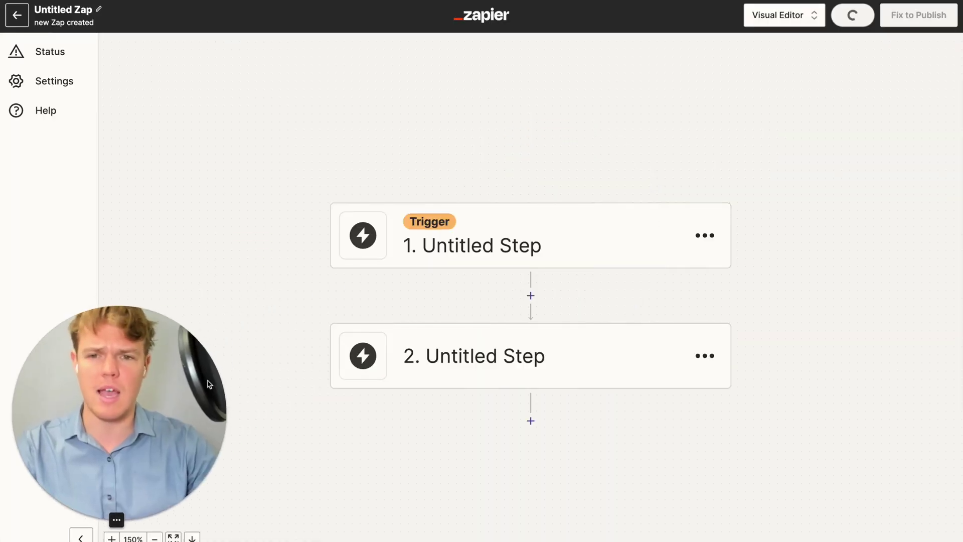
# - Rename the untitled Zap to 'SMS by Zapier Integrations'
pyautogui.click(59, 11)
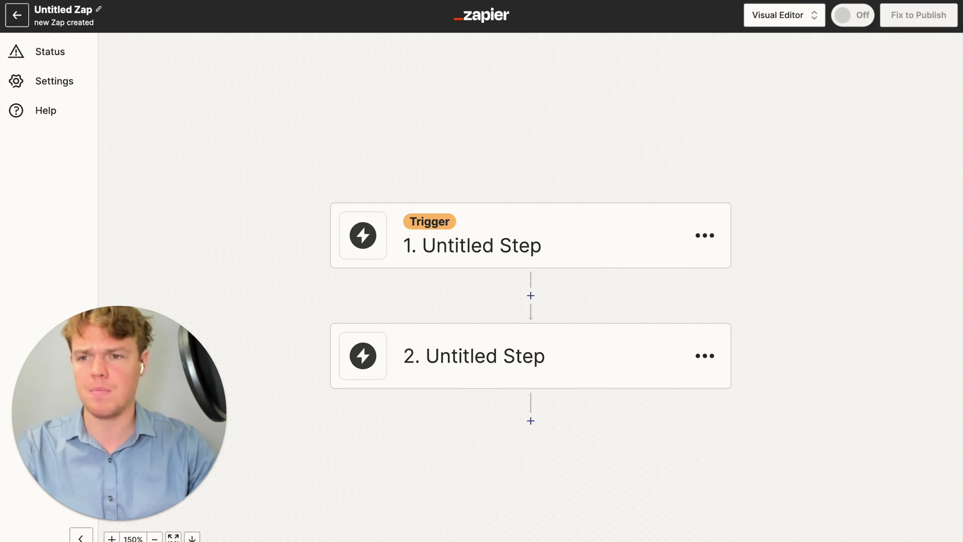
pyautogui.write('SMS by Zapier Integrations')
pyautogui.press('Return')
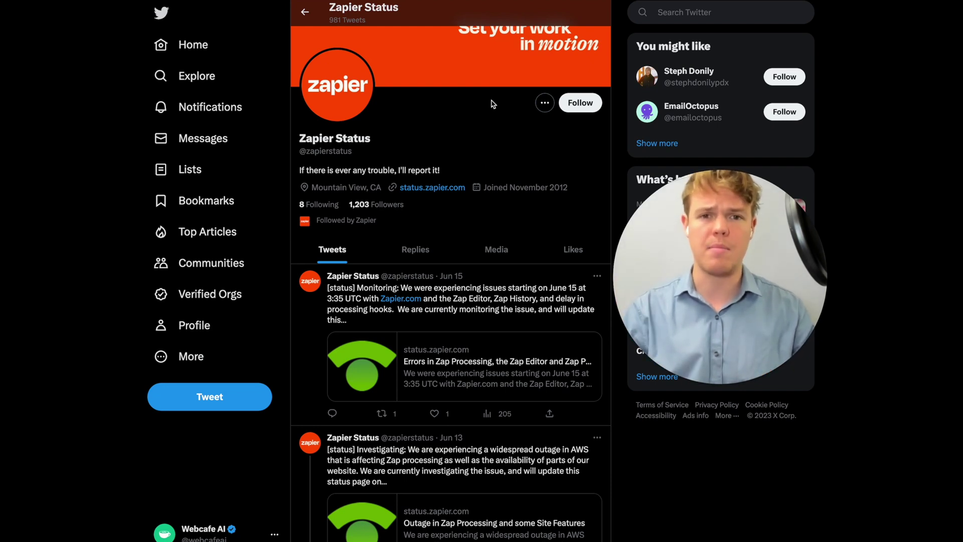
pyautogui.moveTo(352, 151); pyautogui.dragTo(303, 151)
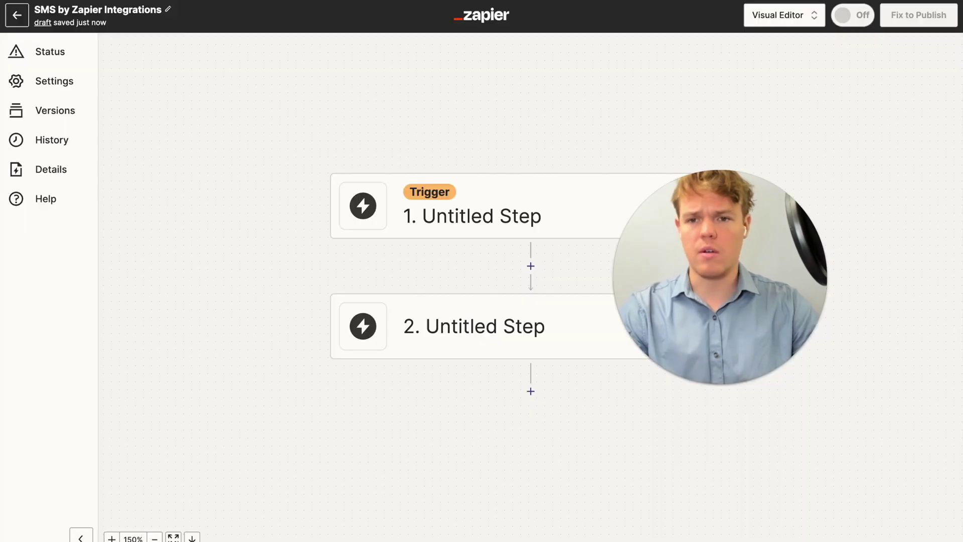
# - Set the trigger to Twitter's User Tweet event using the connected Twitter account
pyautogui.click(492, 211)
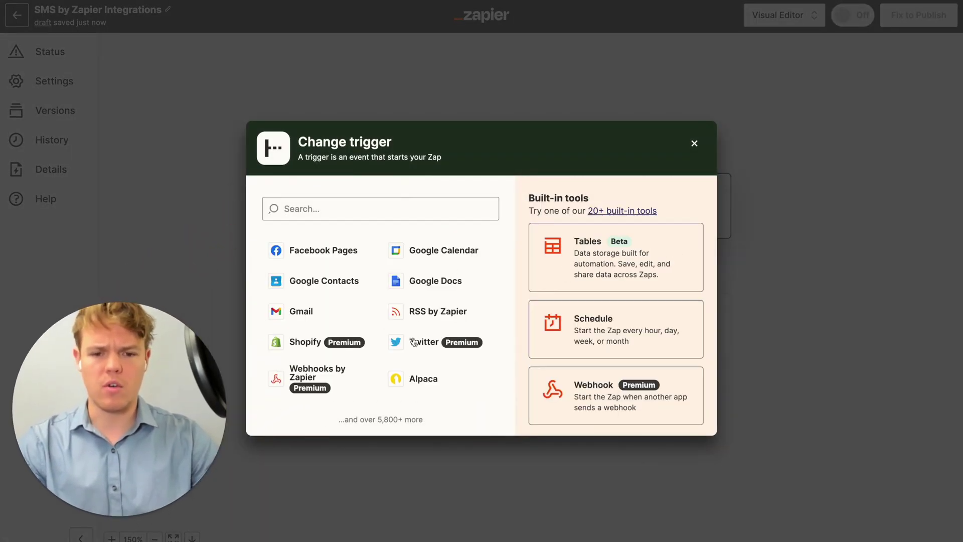
pyautogui.click(422, 342)
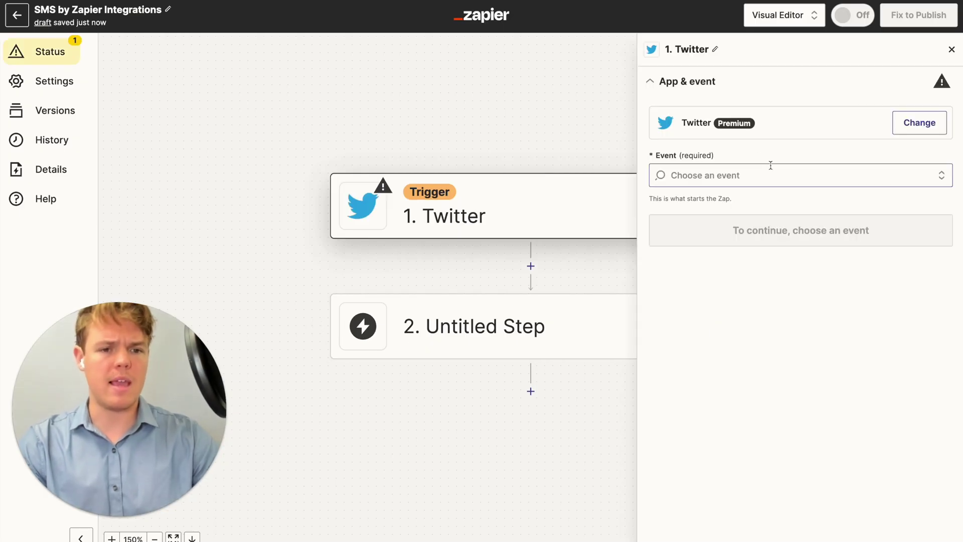
pyautogui.click(739, 170)
pyautogui.scroll(-3, 737, 251)
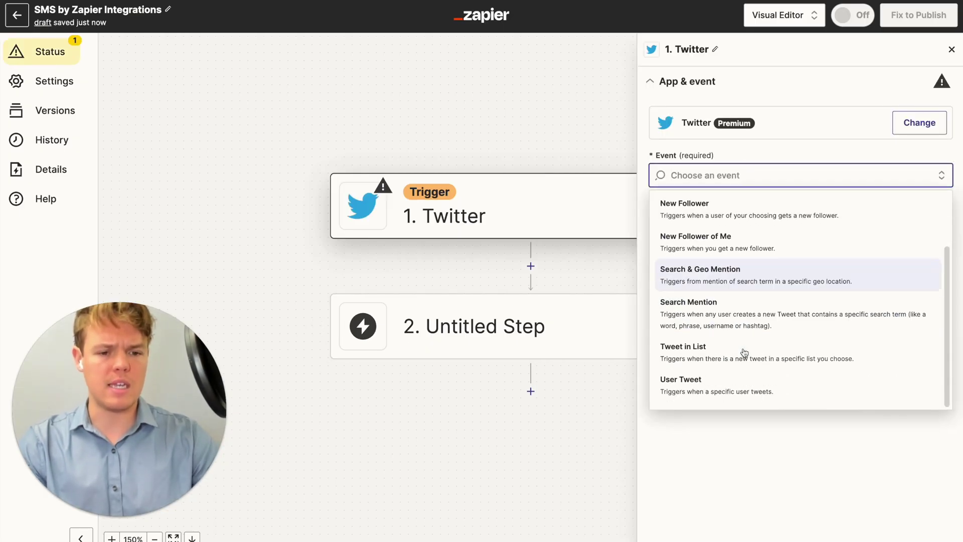
pyautogui.click(737, 379)
pyautogui.click(768, 233)
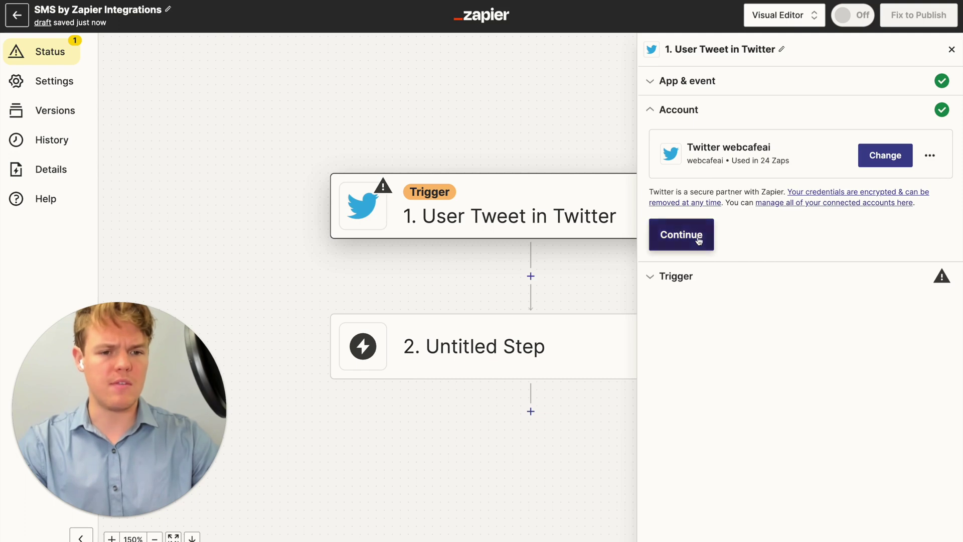
pyautogui.click(718, 189)
pyautogui.write('@zapierstatus')
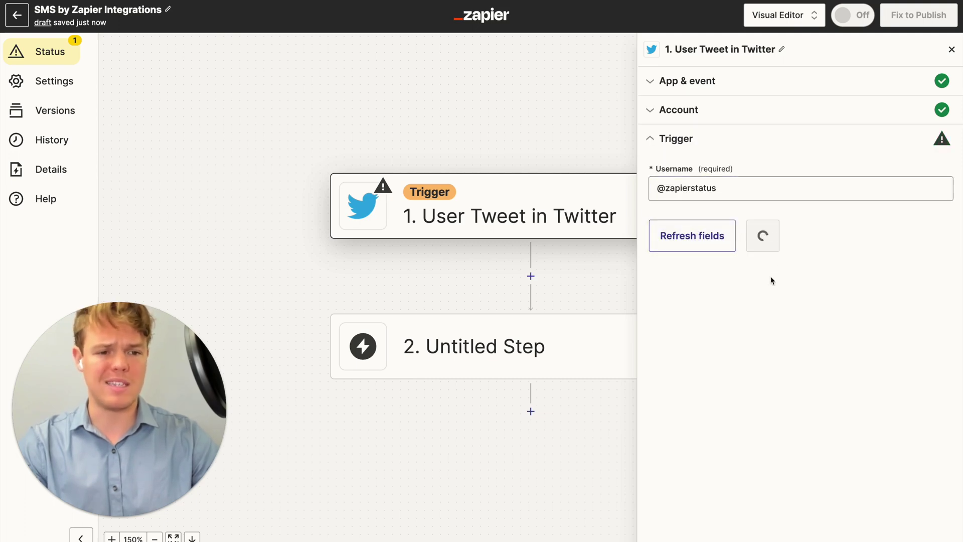
pyautogui.click(796, 243)
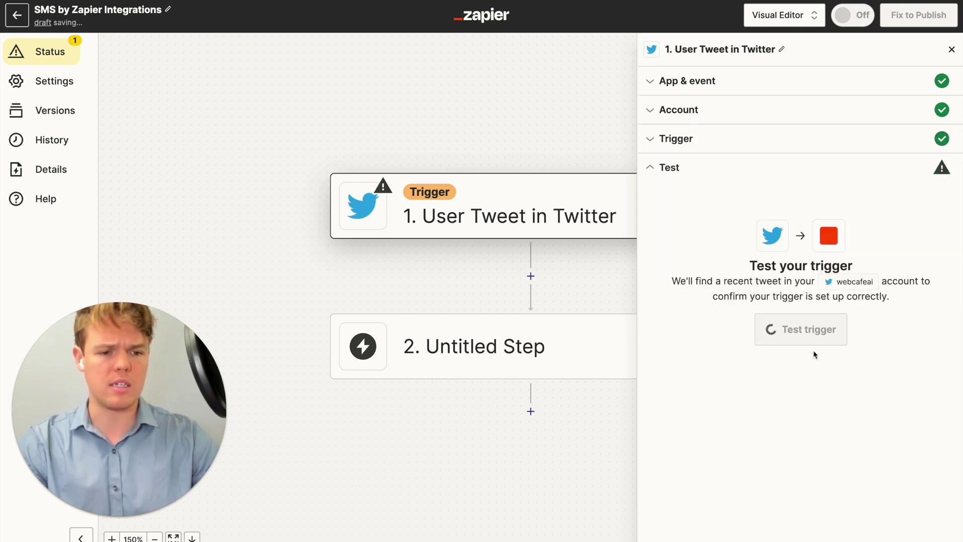
pyautogui.click(791, 339)
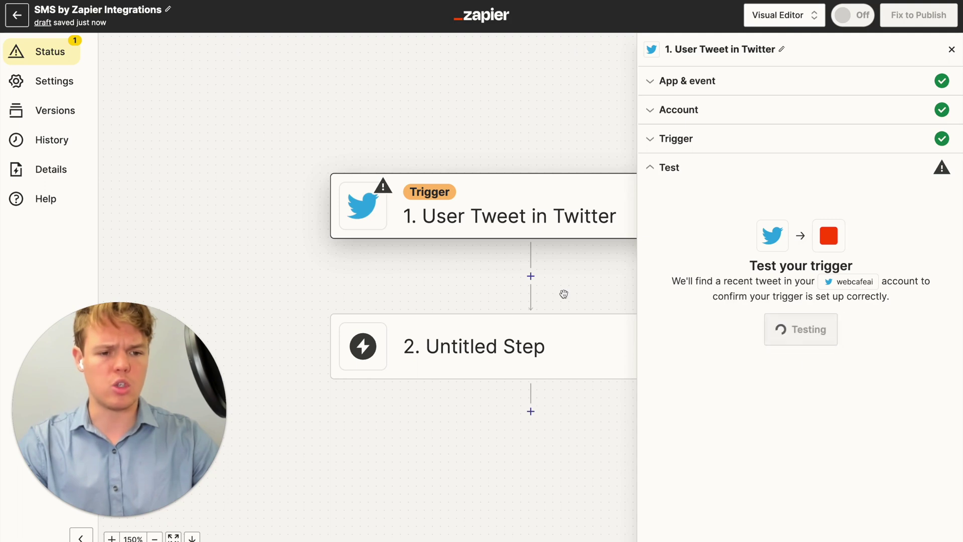
pyautogui.scroll(-2, 364, 274)
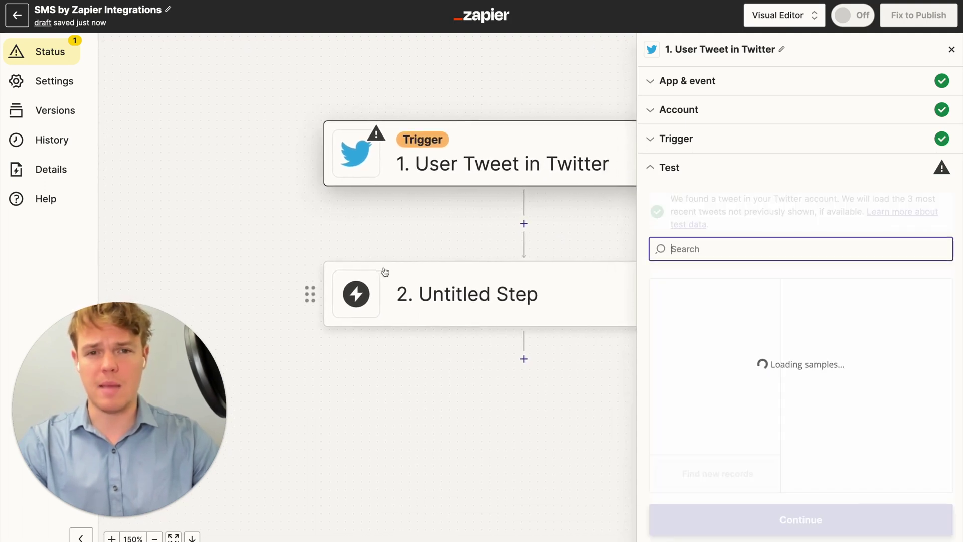
# - Add a ChatGPT Conversation action step with the connected ChatGPT account
pyautogui.click(797, 518)
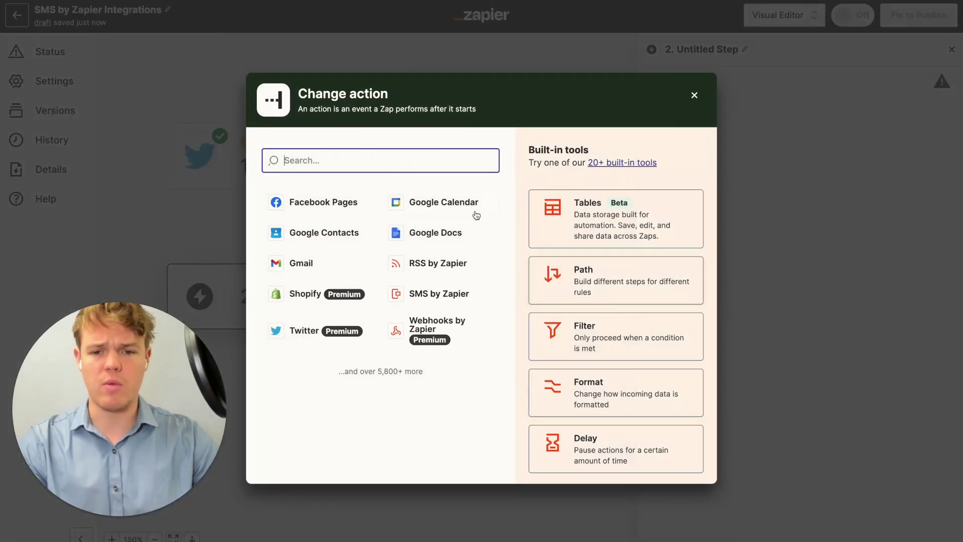
pyautogui.write('chatgpt')
pyautogui.click(296, 201)
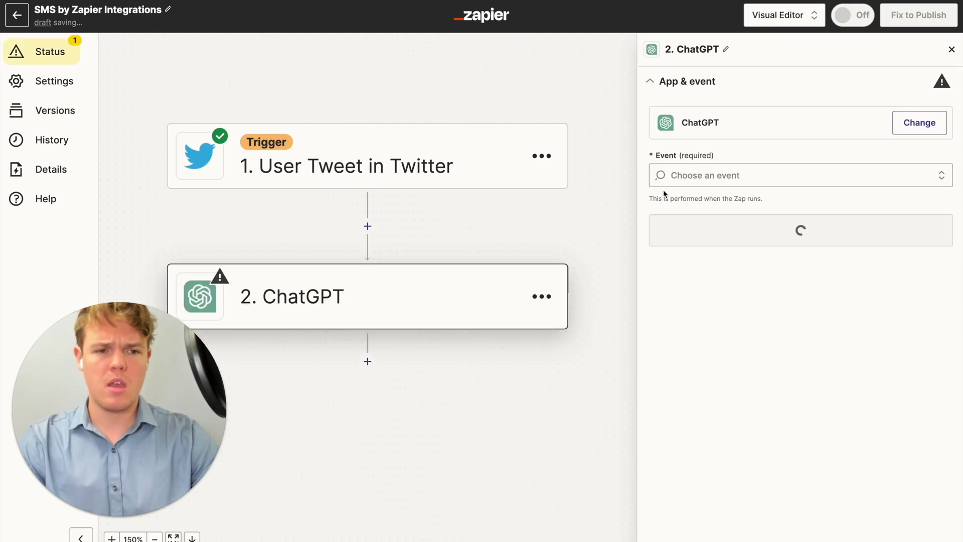
pyautogui.click(667, 179)
pyautogui.click(704, 221)
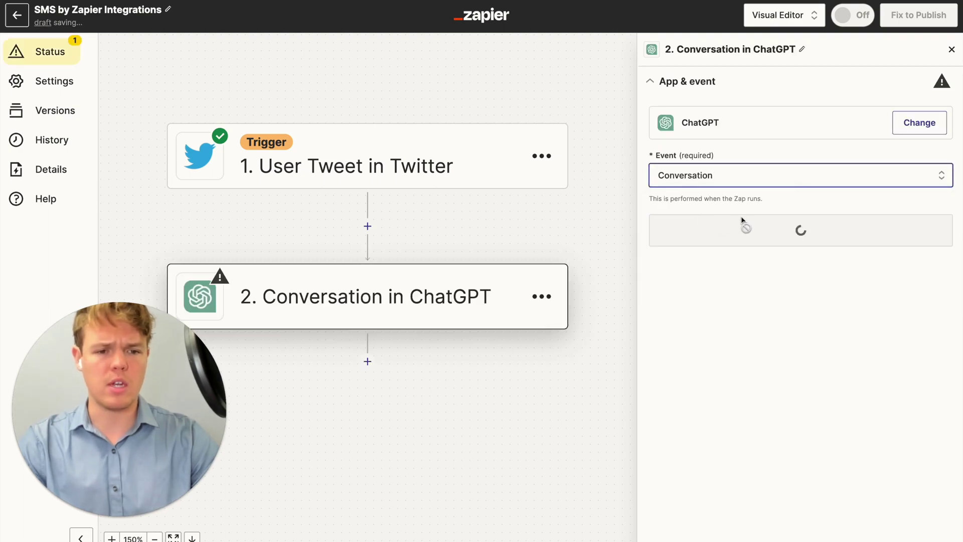
pyautogui.click(703, 230)
pyautogui.click(707, 234)
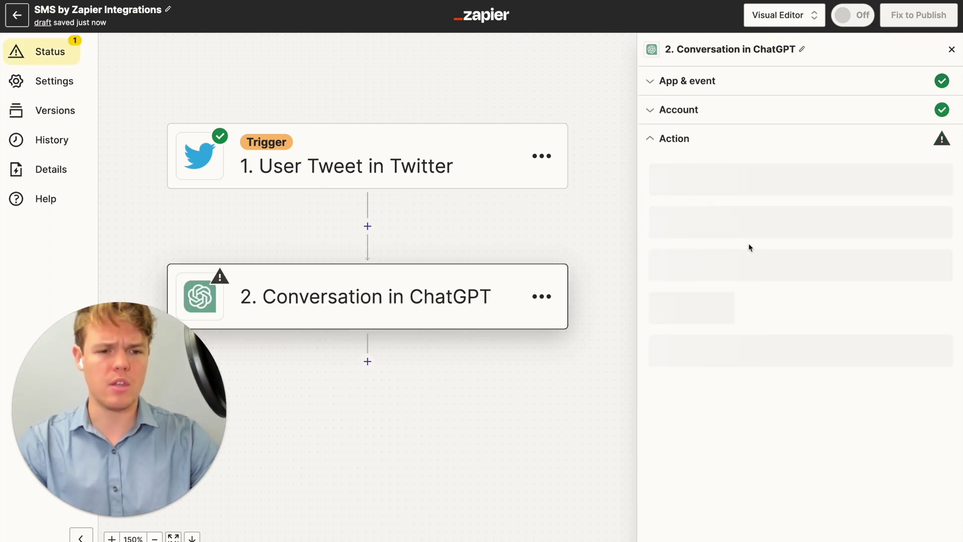
# - Write the User Message 'Based of (tweet Text)' followed by asking what issue is occuring
pyautogui.click(715, 384)
pyautogui.write('Based off this Zapier Status T')
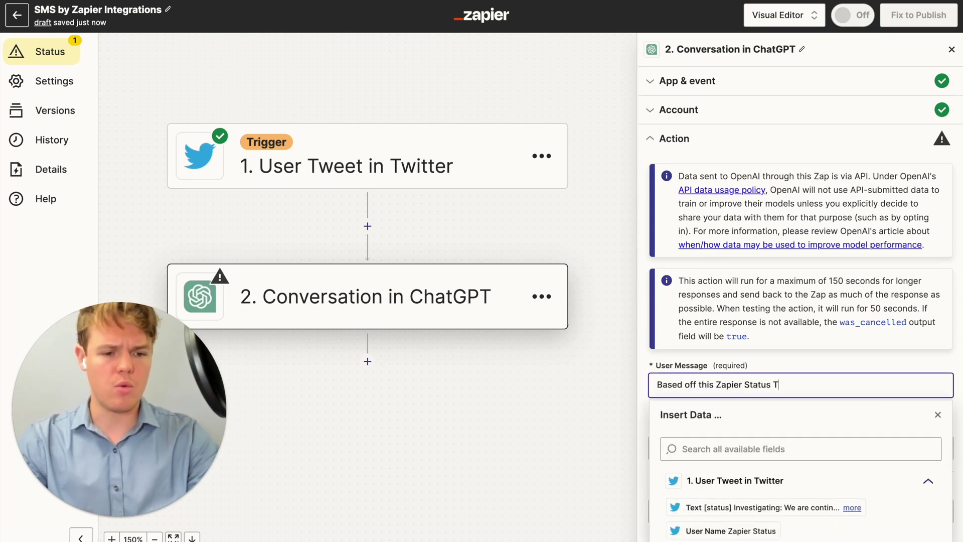
pyautogui.write('(')
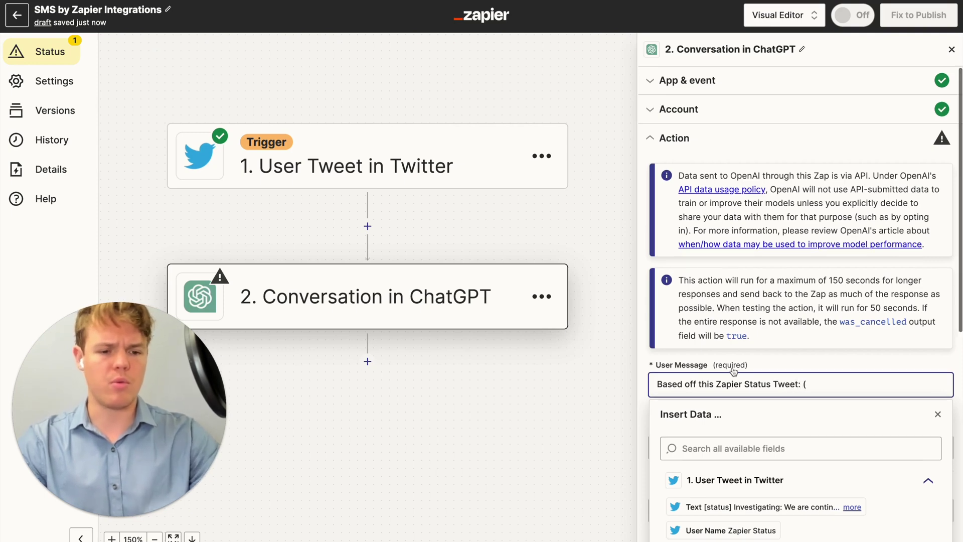
pyautogui.scroll(-8, 757, 217)
pyautogui.click(751, 107)
pyautogui.scroll(2, 750, 110)
pyautogui.write(')')
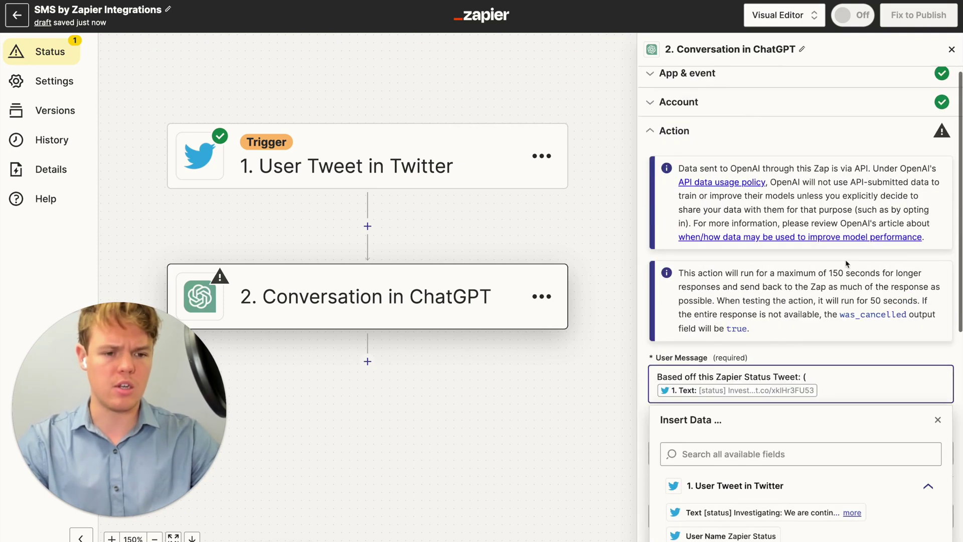
pyautogui.press('Return')
pyautogui.press('Return')
pyautogui.press('Return')
pyautogui.press('BackSpace')
pyautogui.press('BackSpace')
pyautogui.write('What issue is occuring with zapier?')
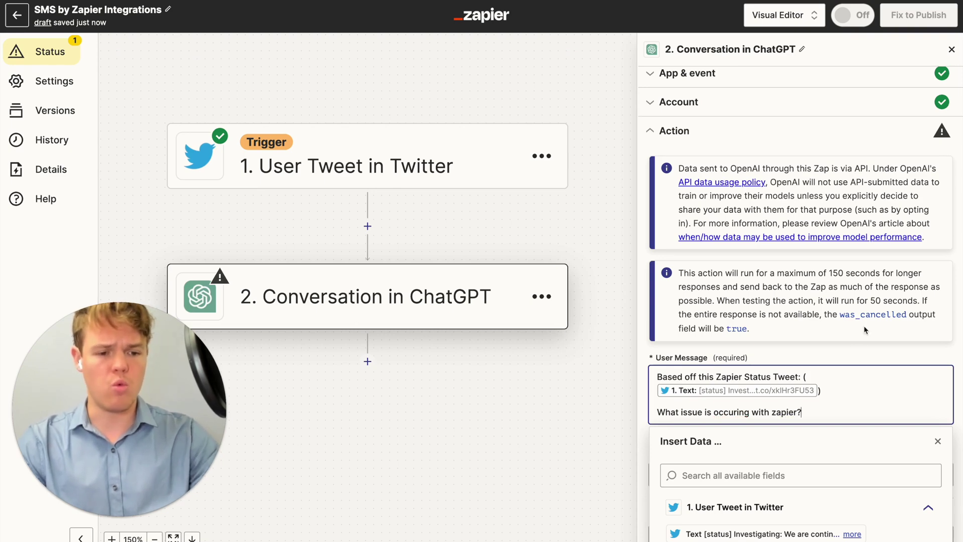
# - Check spelling suggestions for 'occuring' in the prompt, then dismiss them
pyautogui.scroll(-1, 800, 301)
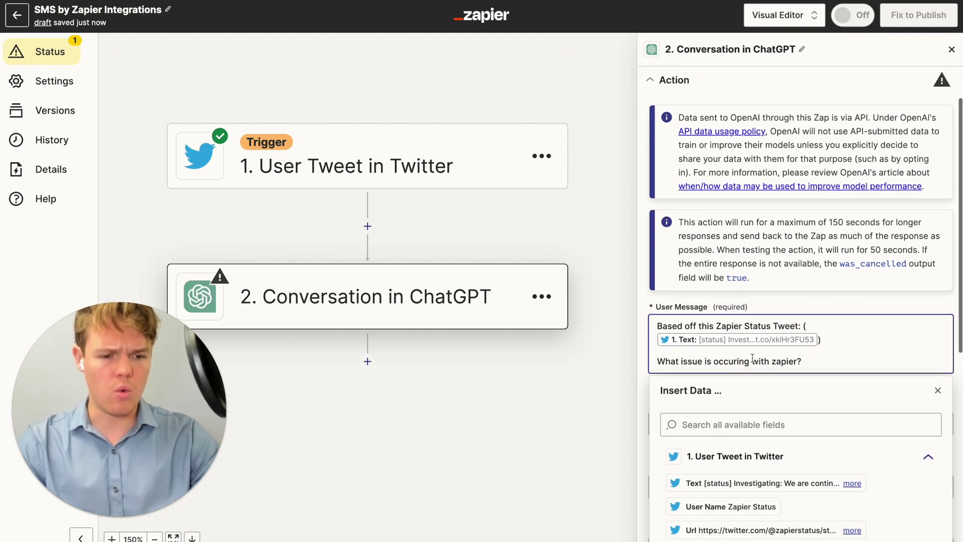
pyautogui.rightClick(733, 357)
pyautogui.press('Escape')
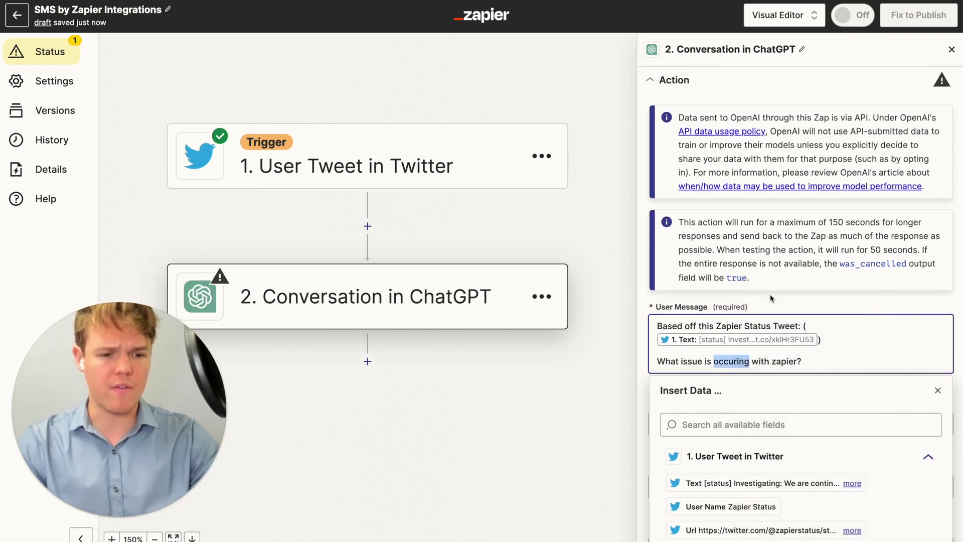
pyautogui.scroll(-6, 775, 301)
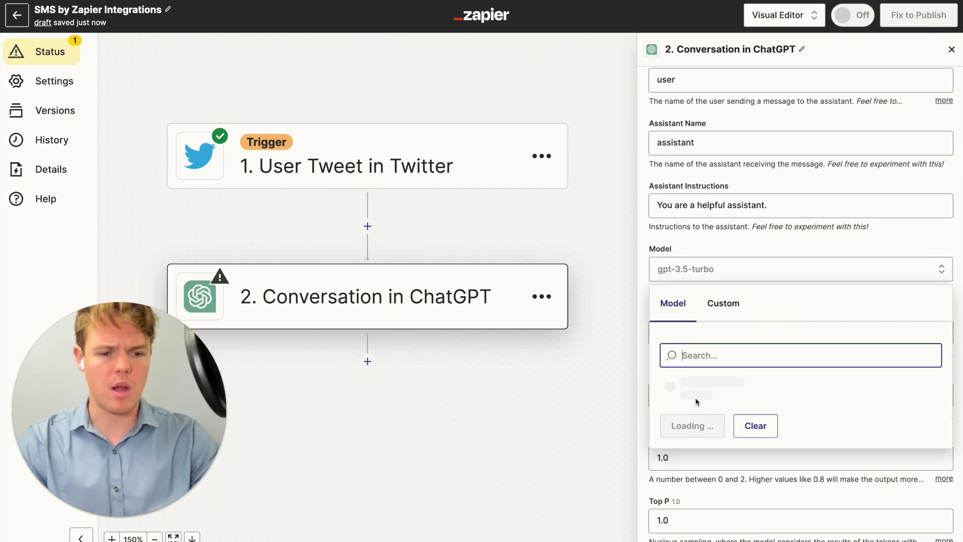
# - Choose gpt-4 as the model and test the action, returning an AWS outage summary
pyautogui.click(678, 422)
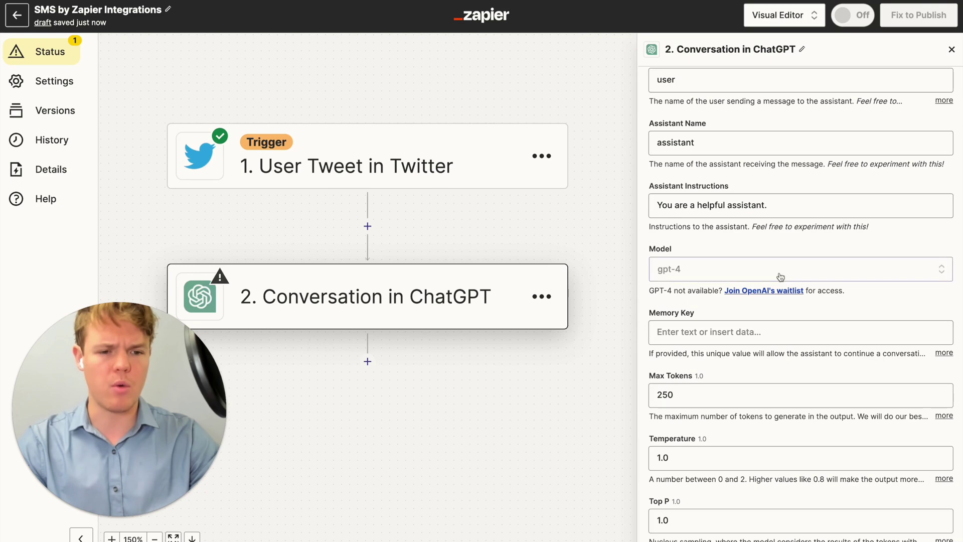
pyautogui.scroll(-1, 784, 252)
pyautogui.scroll(-2, 785, 252)
pyautogui.click(762, 502)
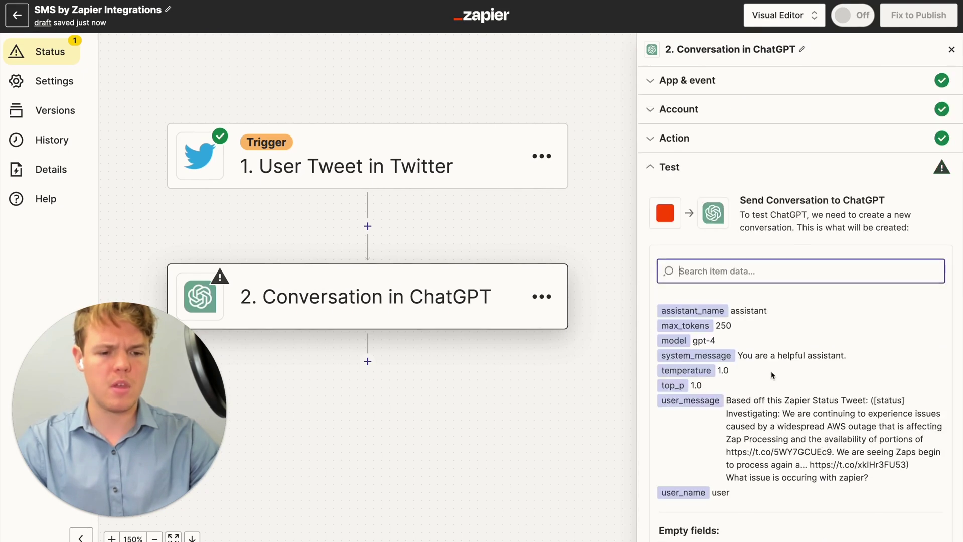
pyautogui.click(749, 532)
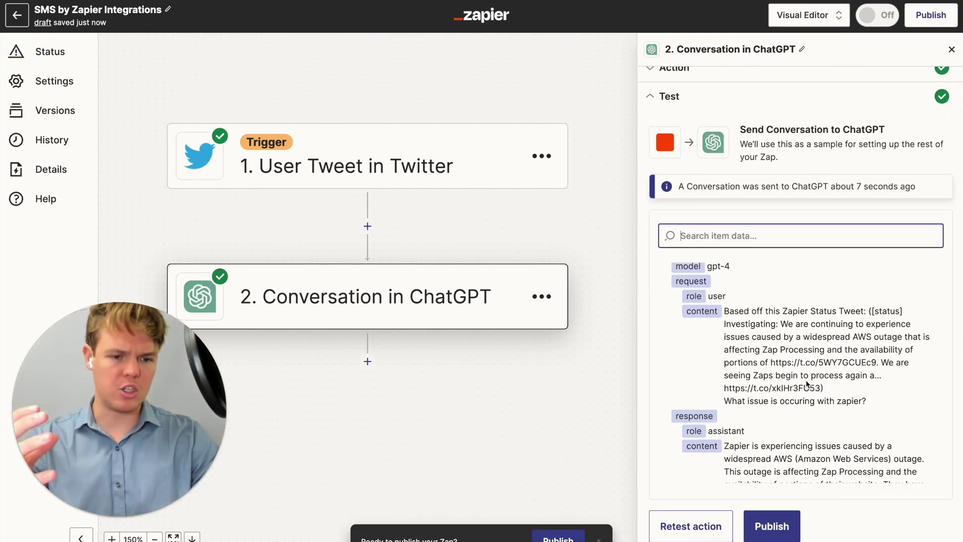
pyautogui.scroll(-3, 806, 380)
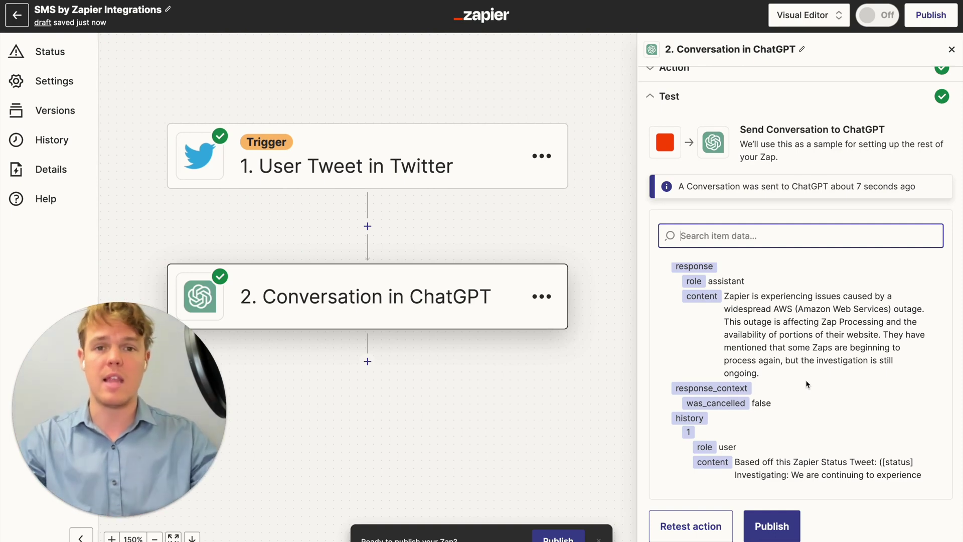
# - Add a third step using SMS by Zapier with the Send SMS event
pyautogui.click(368, 361)
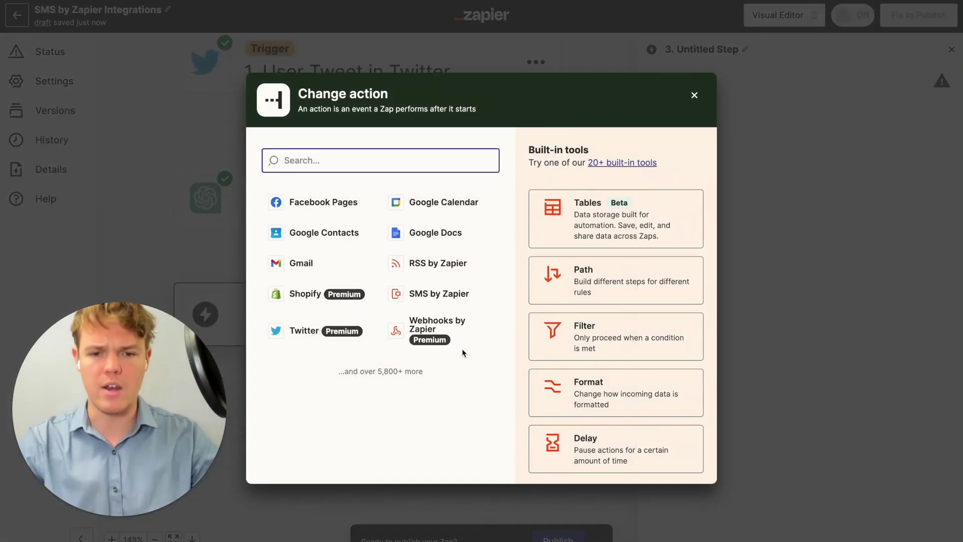
pyautogui.write('sms')
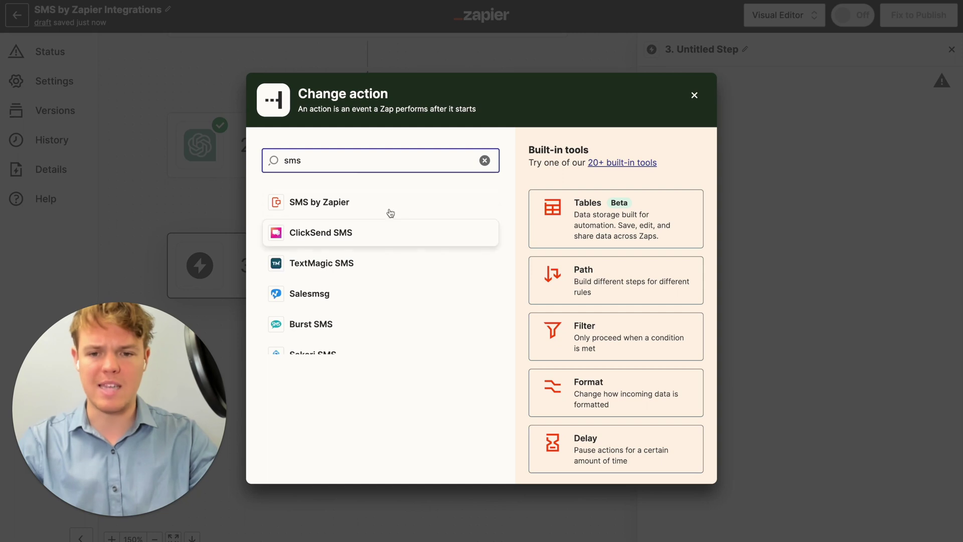
pyautogui.click(396, 206)
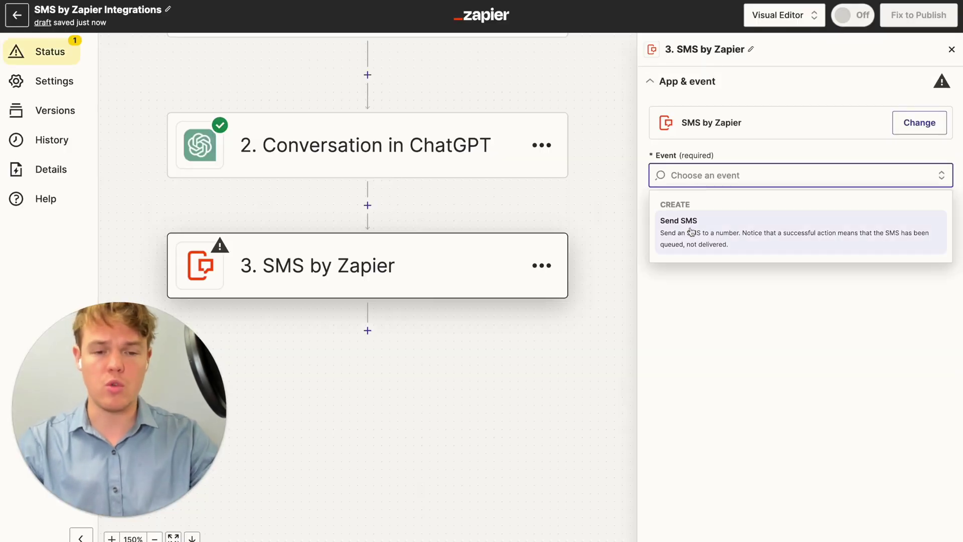
pyautogui.click(691, 232)
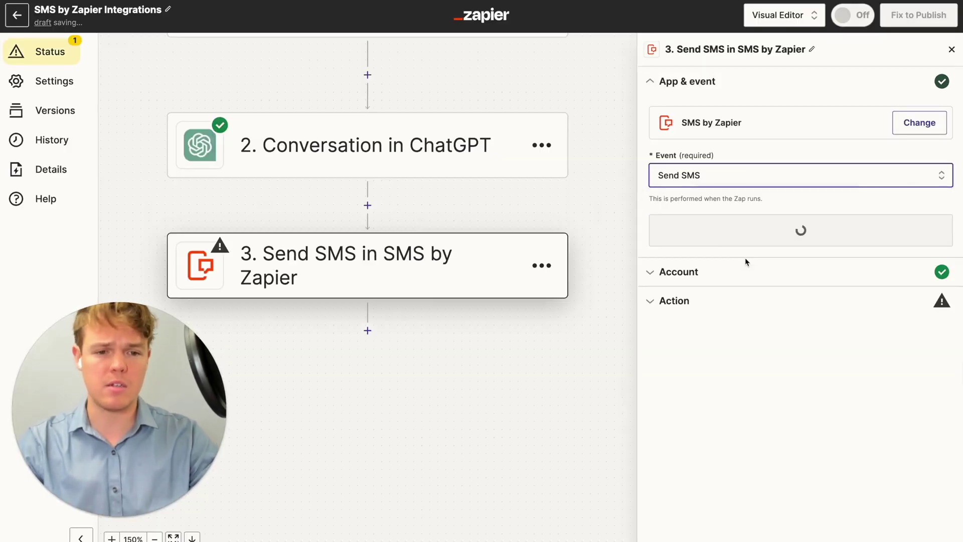
pyautogui.click(778, 233)
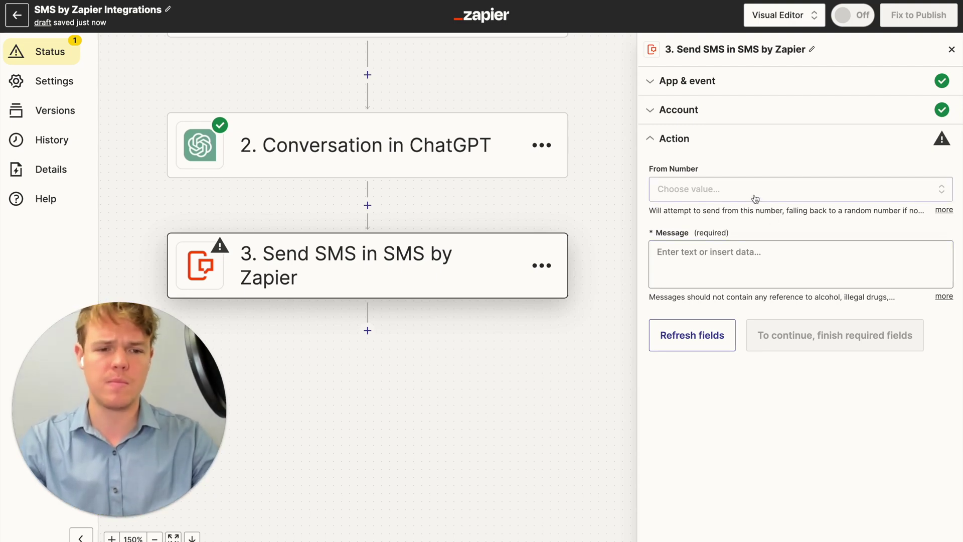
# - Set the SMS From Number to Random
pyautogui.click(770, 185)
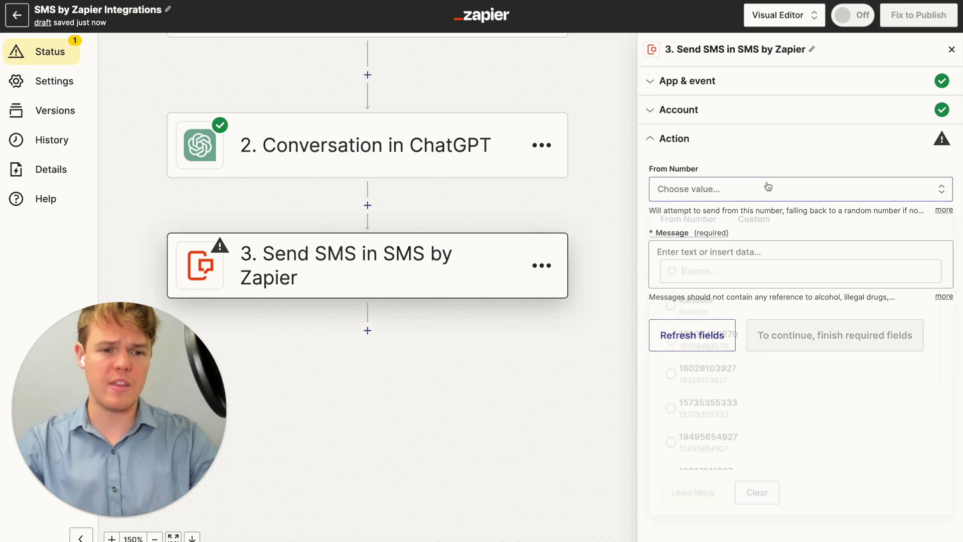
pyautogui.scroll(-6, 745, 327)
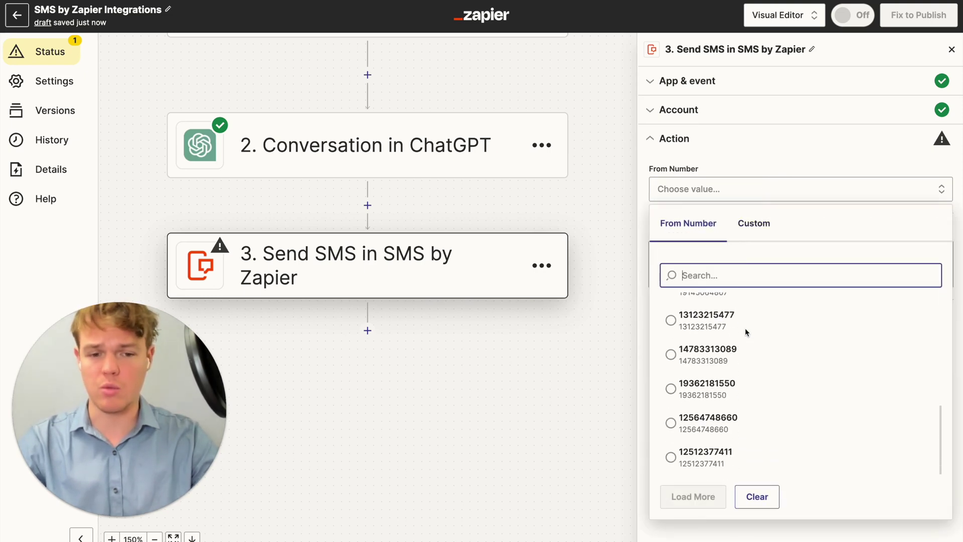
pyautogui.scroll(7, 744, 327)
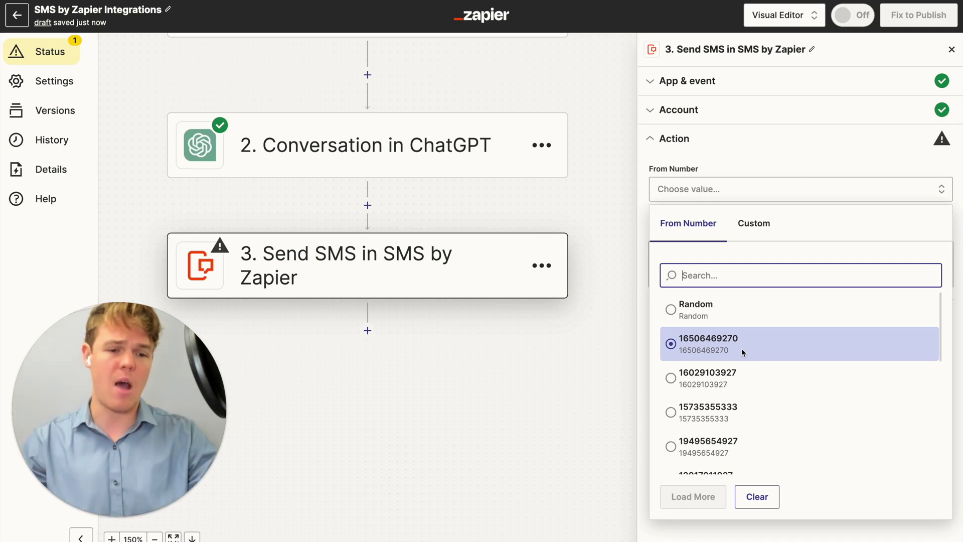
pyautogui.scroll(1, 735, 412)
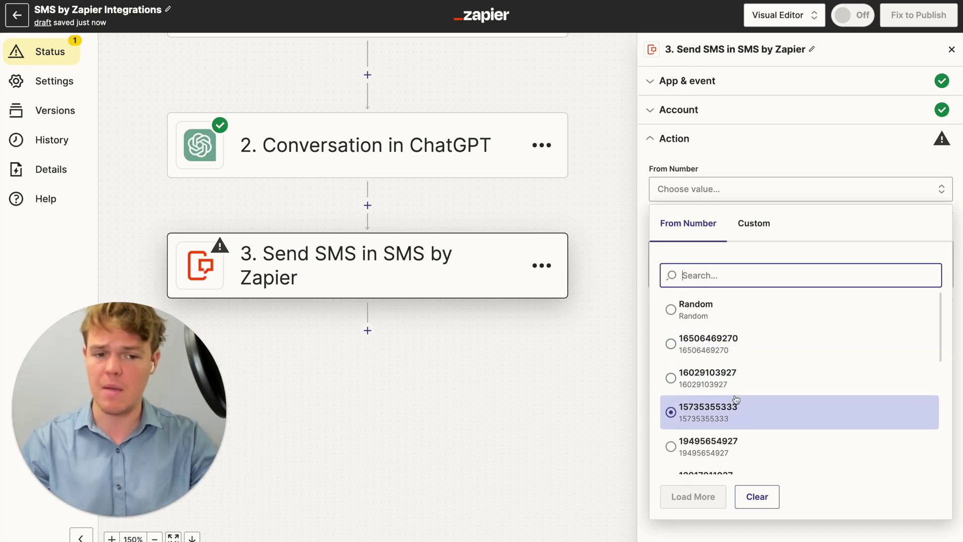
pyautogui.scroll(-1, 727, 352)
pyautogui.scroll(1, 717, 324)
pyautogui.click(713, 315)
# - Make the Message 'ZAP ISSUE:' above ChatGPT's Assistant Response Message from step 2
pyautogui.click(722, 243)
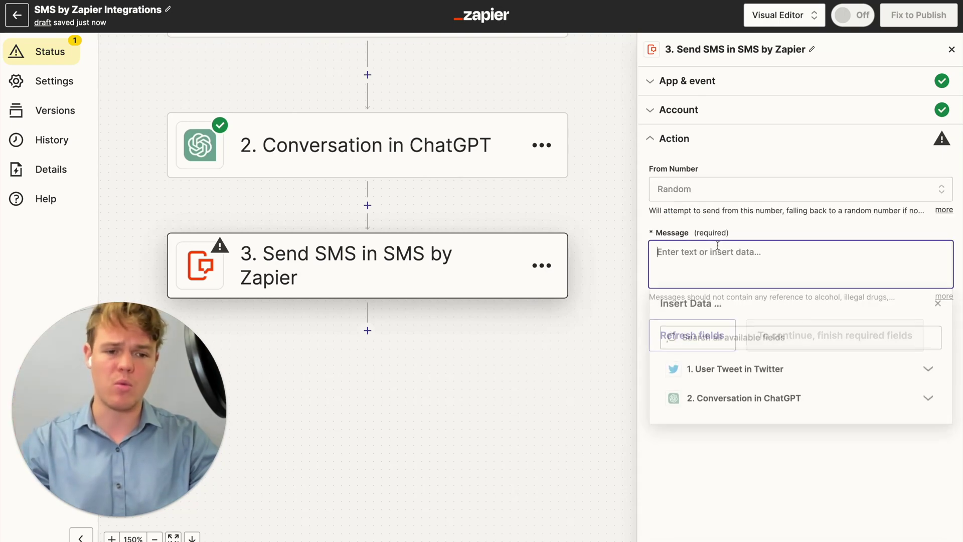
pyautogui.click(731, 403)
pyautogui.scroll(-5, 752, 401)
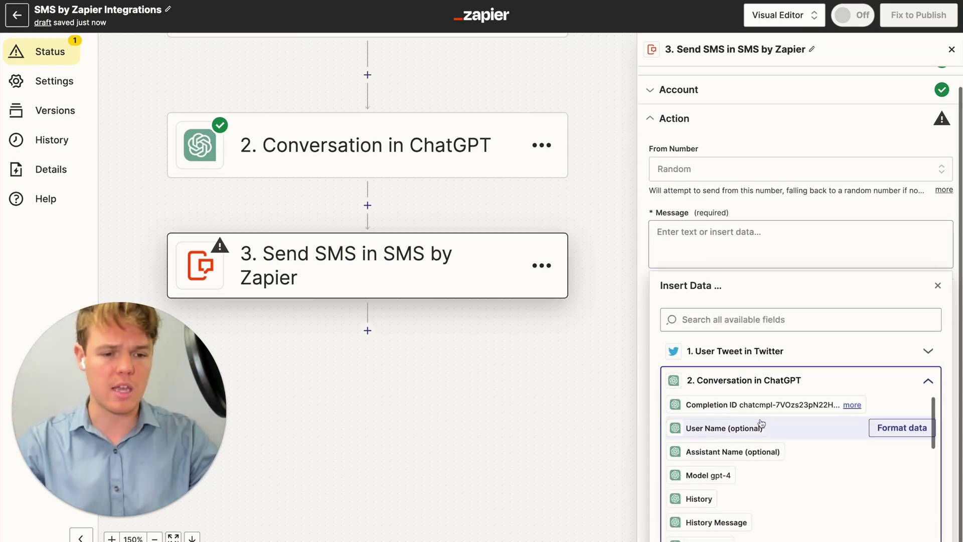
pyautogui.click(759, 505)
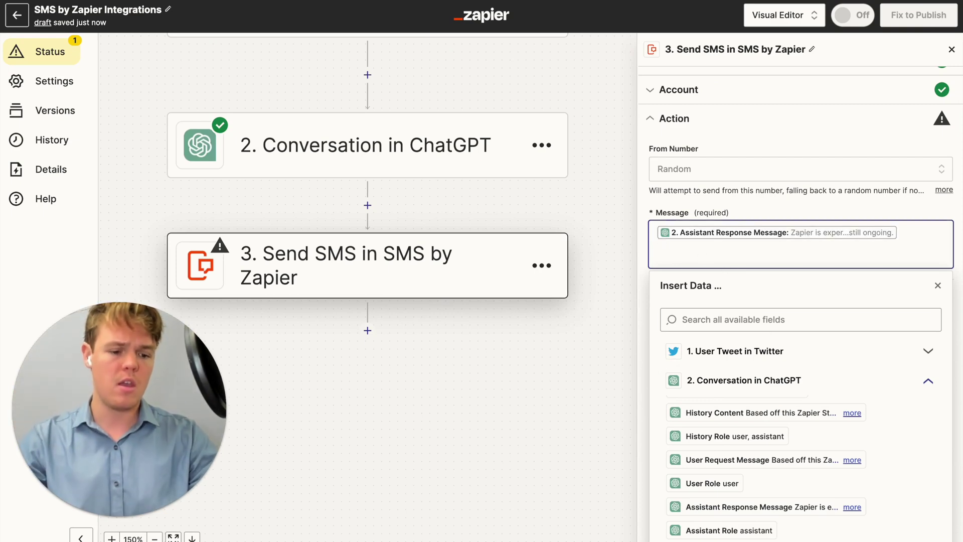
pyautogui.click(656, 236)
pyautogui.press('Return')
pyautogui.press('Return')
pyautogui.click(678, 235)
pyautogui.write('ZA')
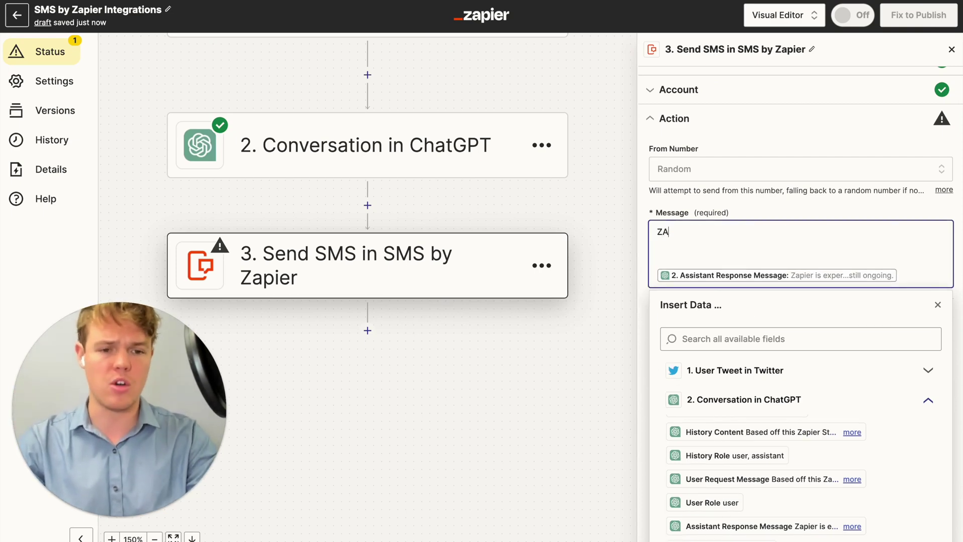
pyautogui.write('P ISS')
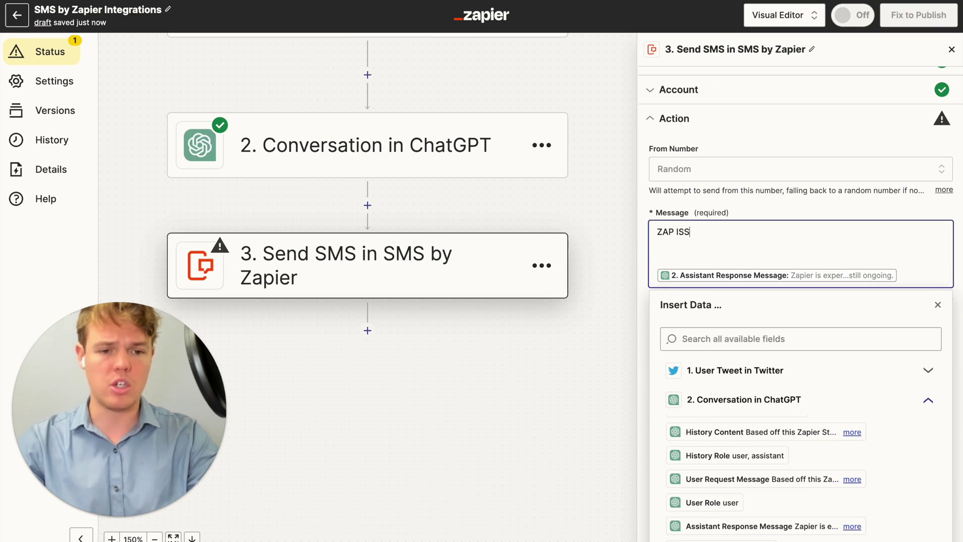
pyautogui.write('UE:')
pyautogui.click(758, 211)
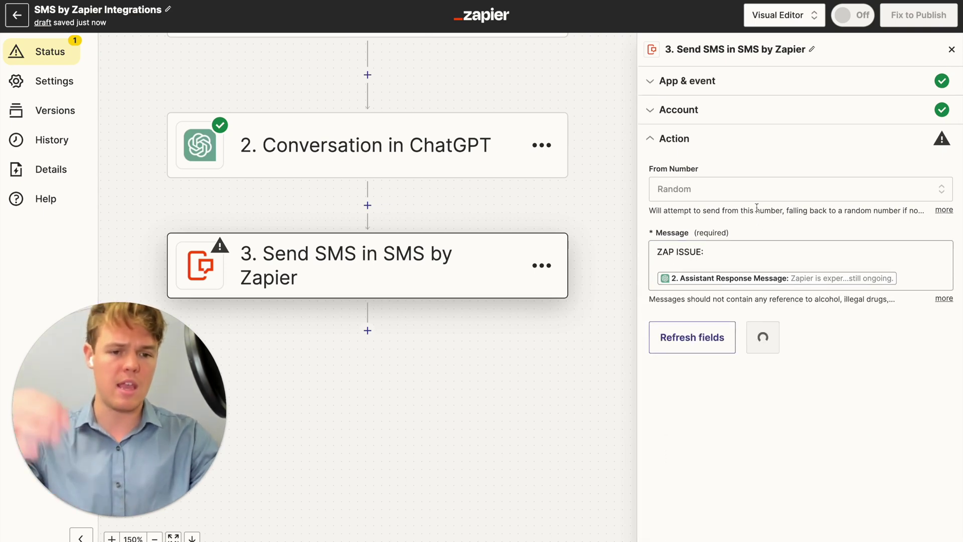